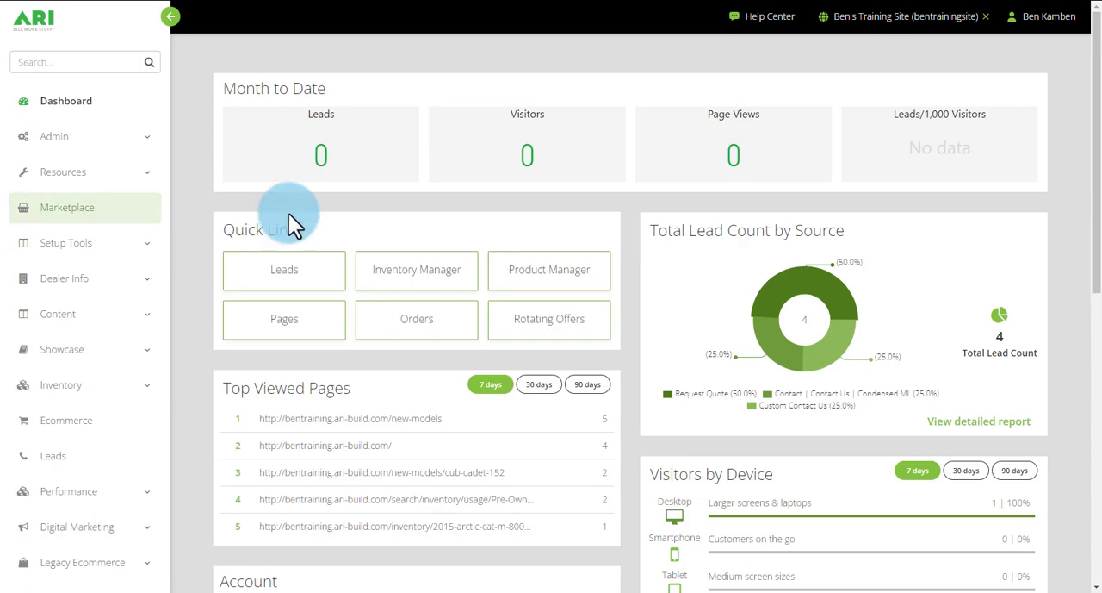
- Open the details of the Contact Us page from the website's Pages content list
left_click(145, 315)
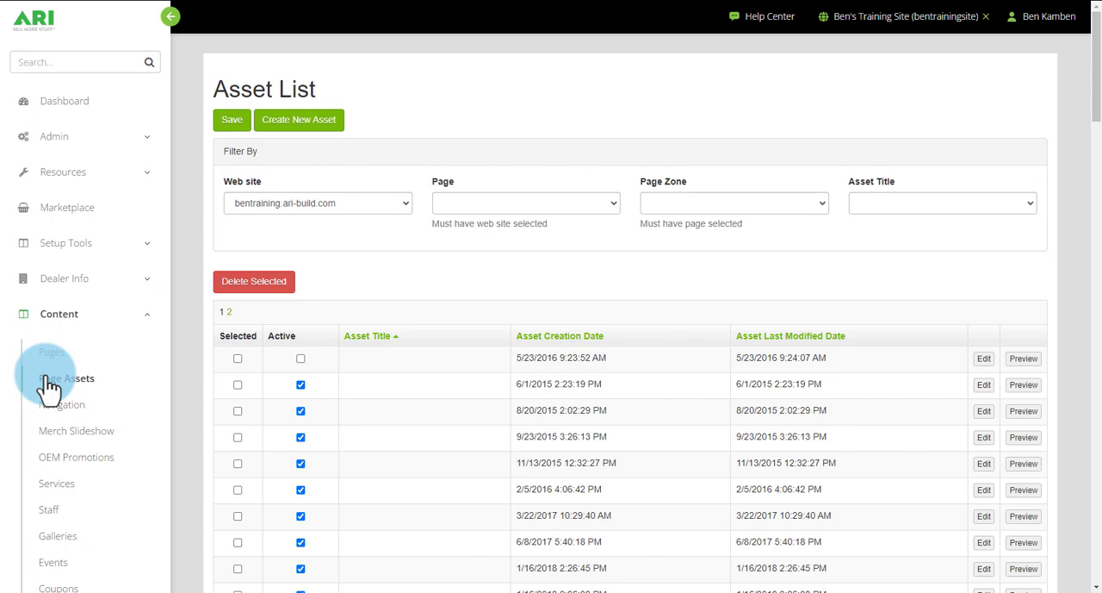
scroll(591, 410, "down", 5)
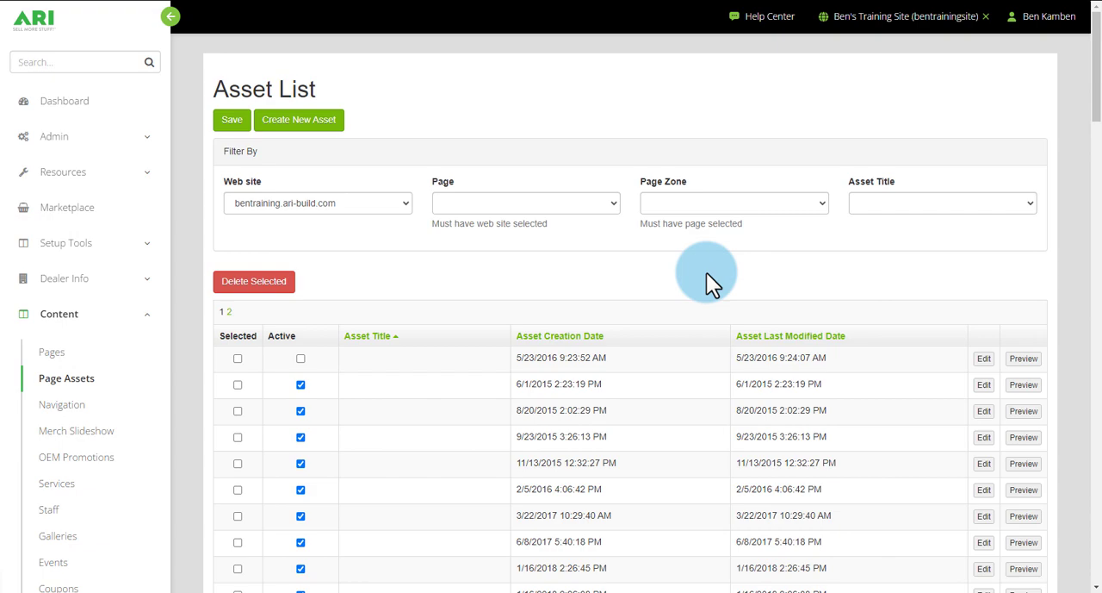
left_click(57, 353)
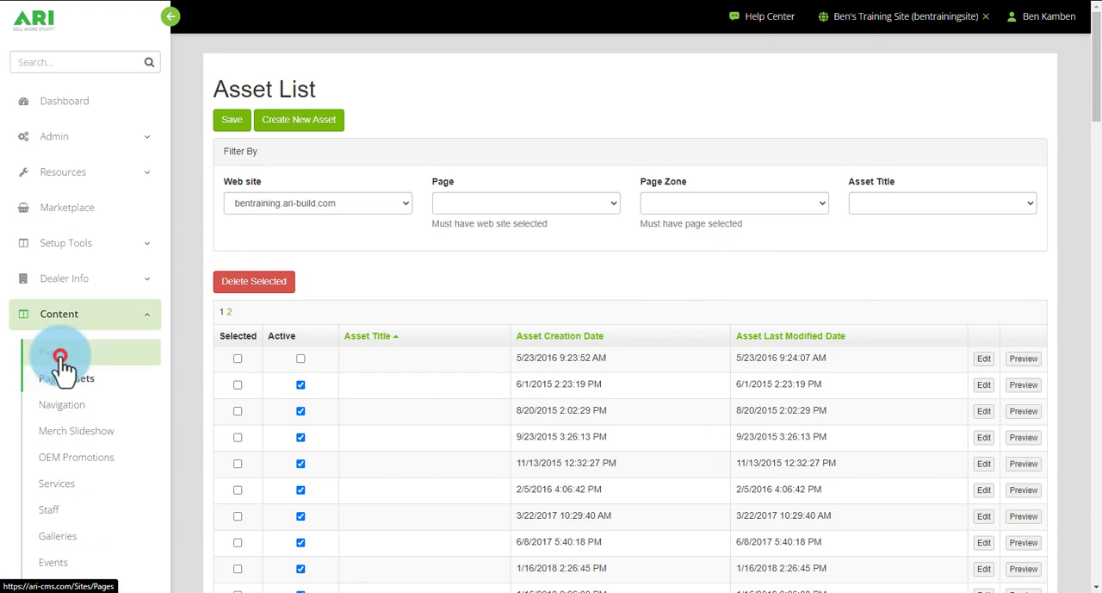
scroll(325, 223, "down", 2)
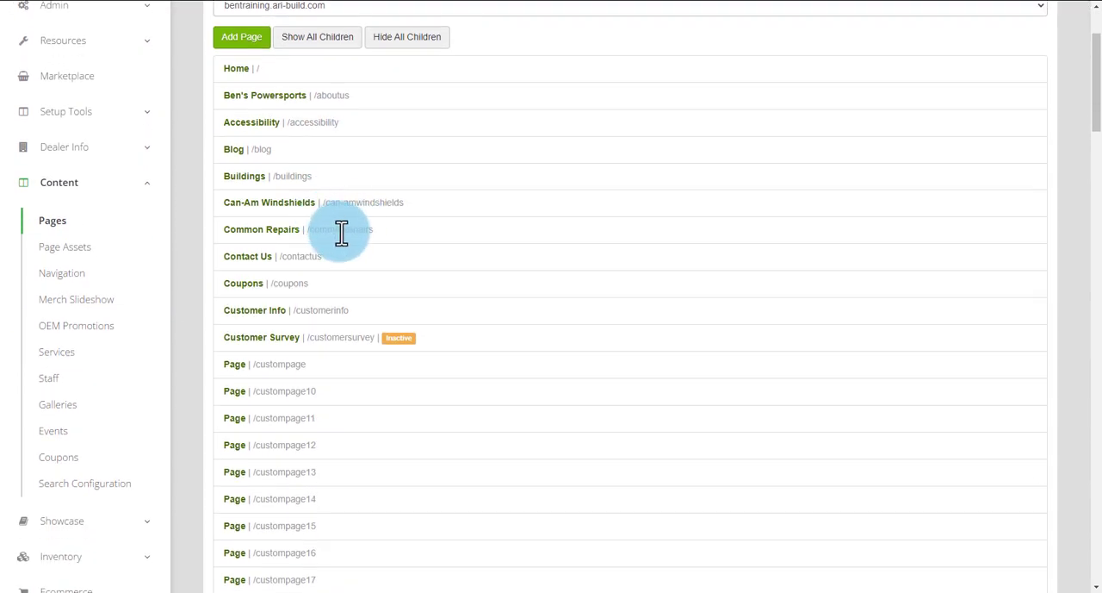
left_click(248, 256)
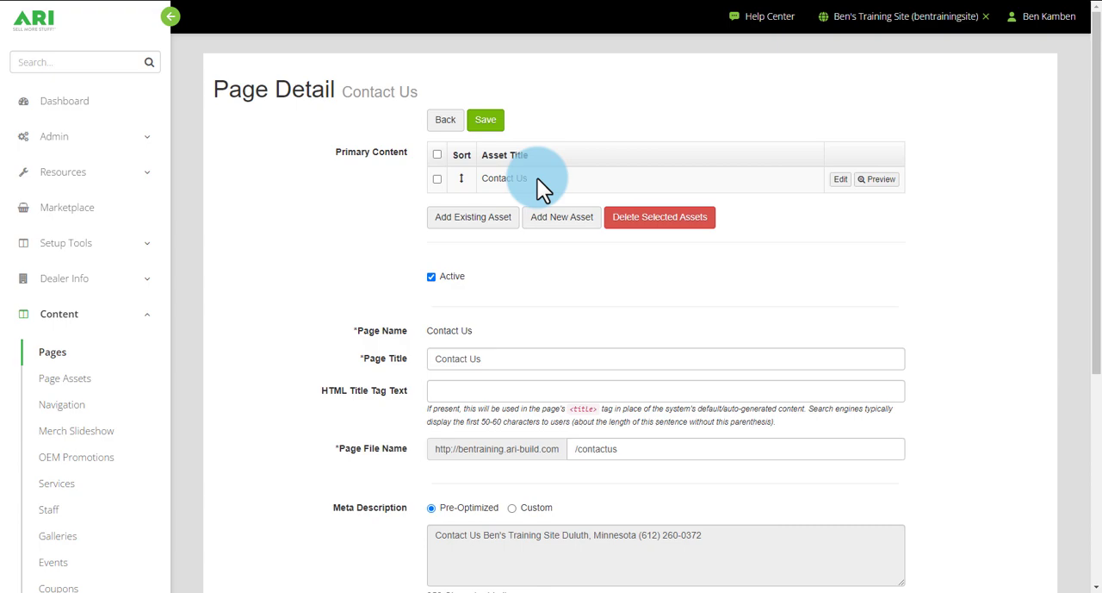
- Add the existing asset Ben's Powersports to the page's primary content and move it above the Contact Us asset
left_click(462, 221)
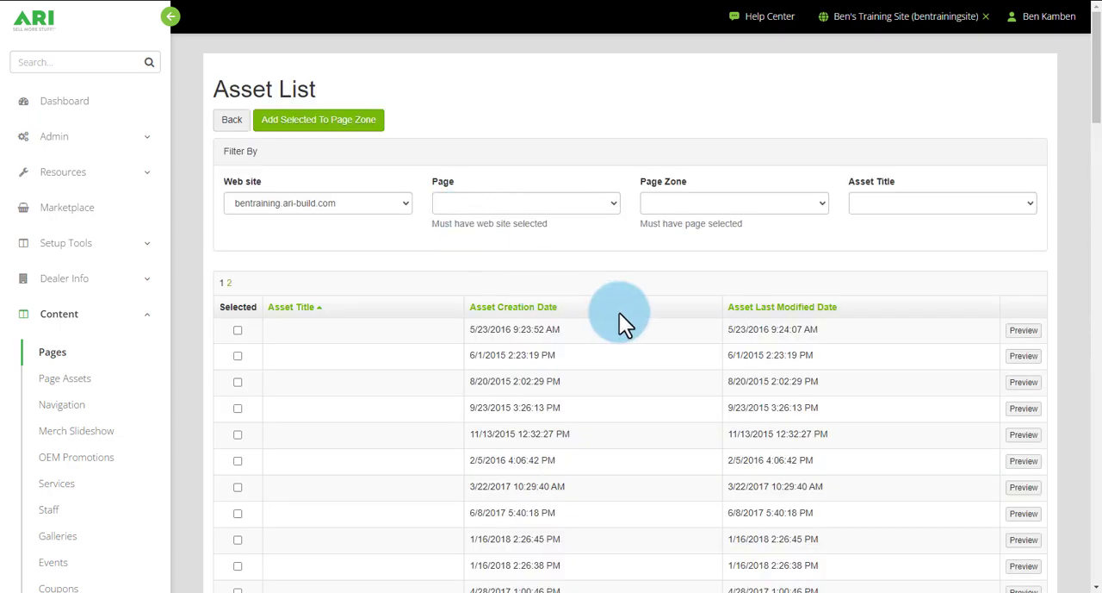
scroll(628, 303, "down", 5)
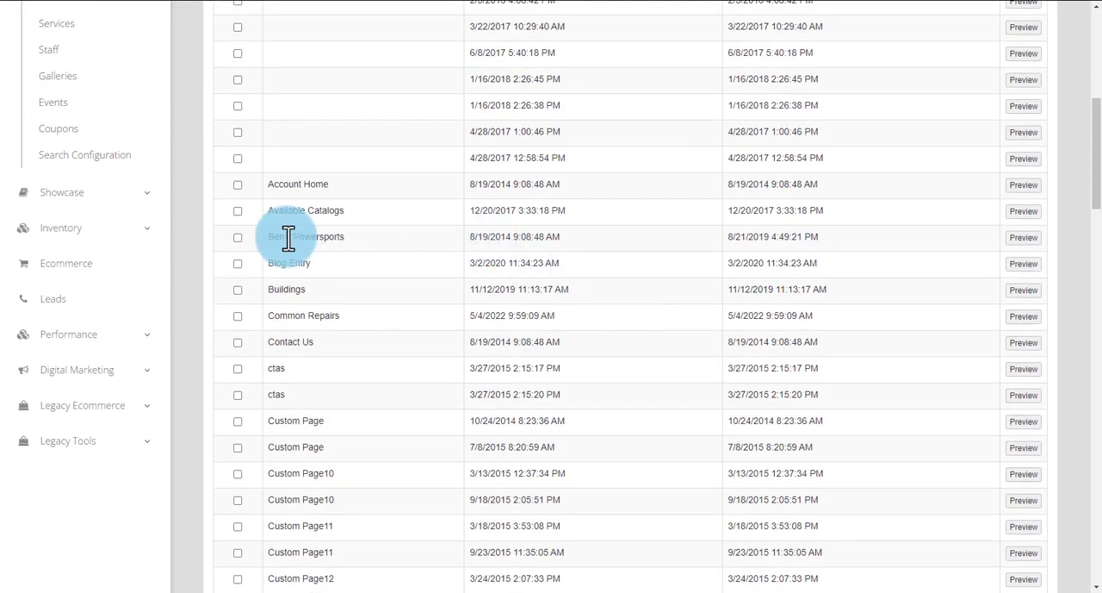
left_click(238, 236)
scroll(302, 216, "up", 5)
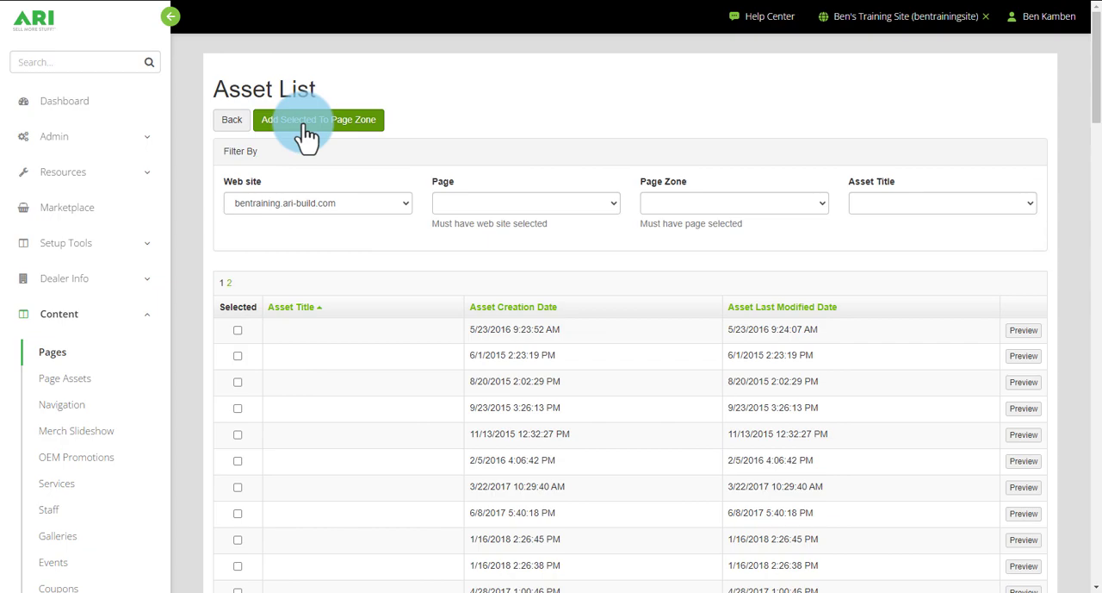
left_click(308, 128)
left_click(232, 122)
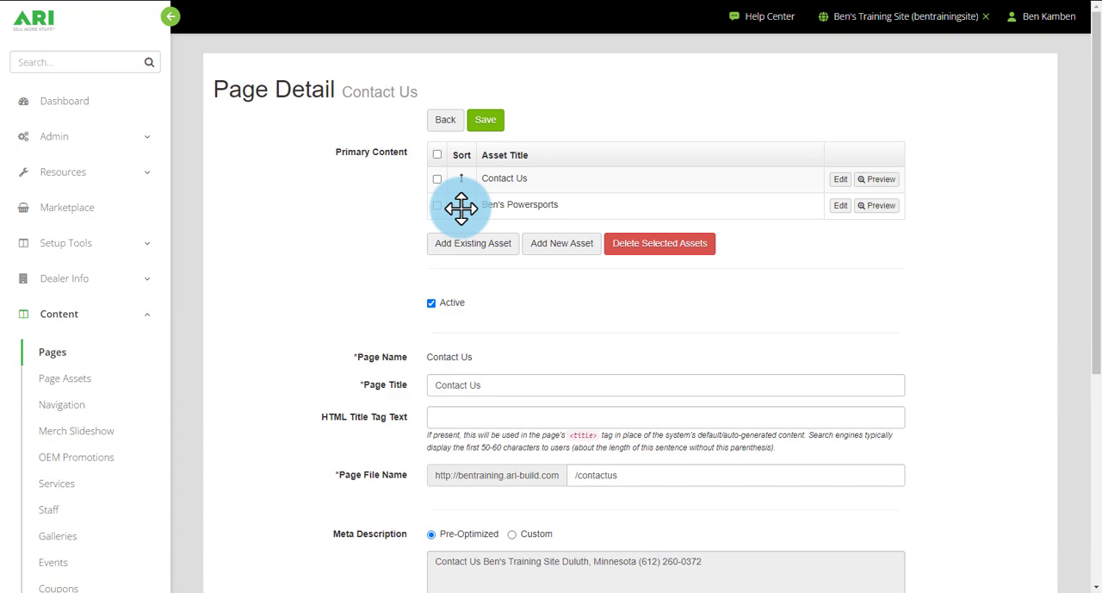
left_click_drag(460, 209, 459, 169)
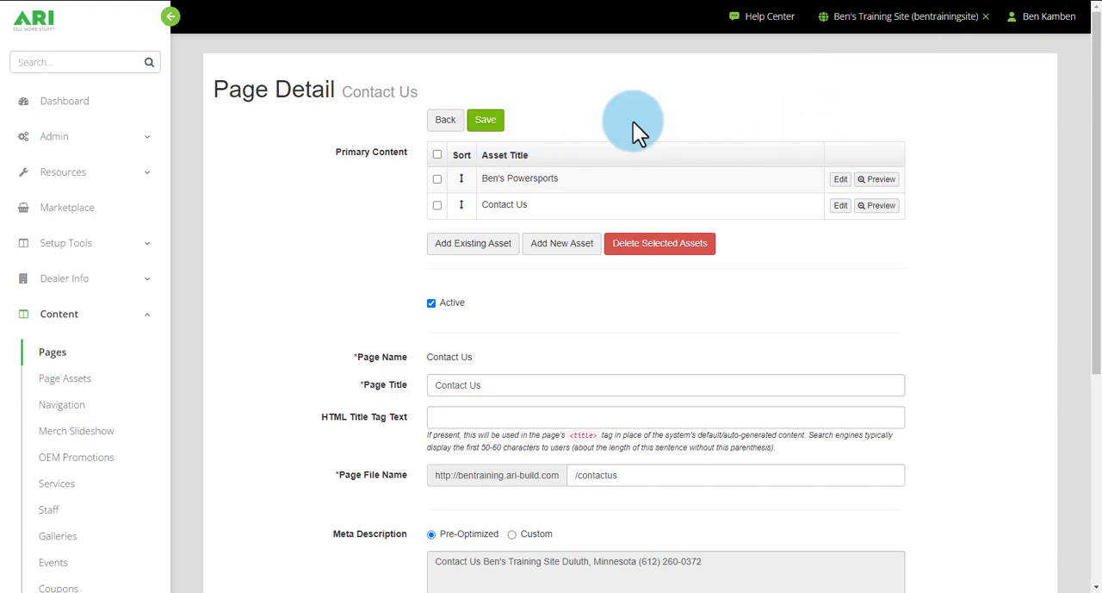
- Create and save a new custom asset titled POP ART with the text "This is the POP ART Page." and return to the page details
left_click(551, 244)
left_click(241, 141)
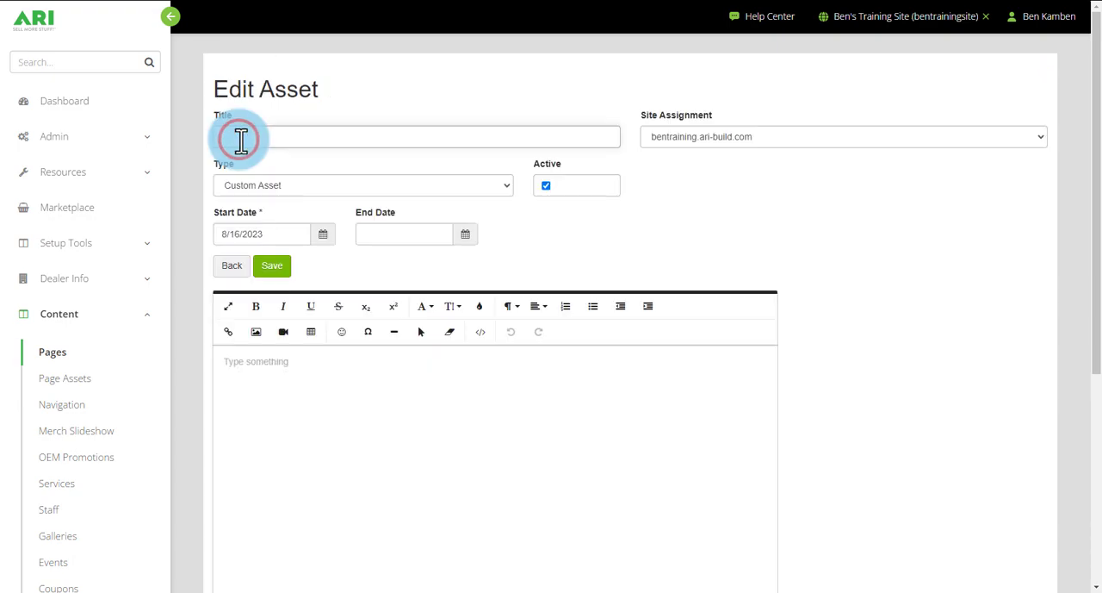
type("POP ART")
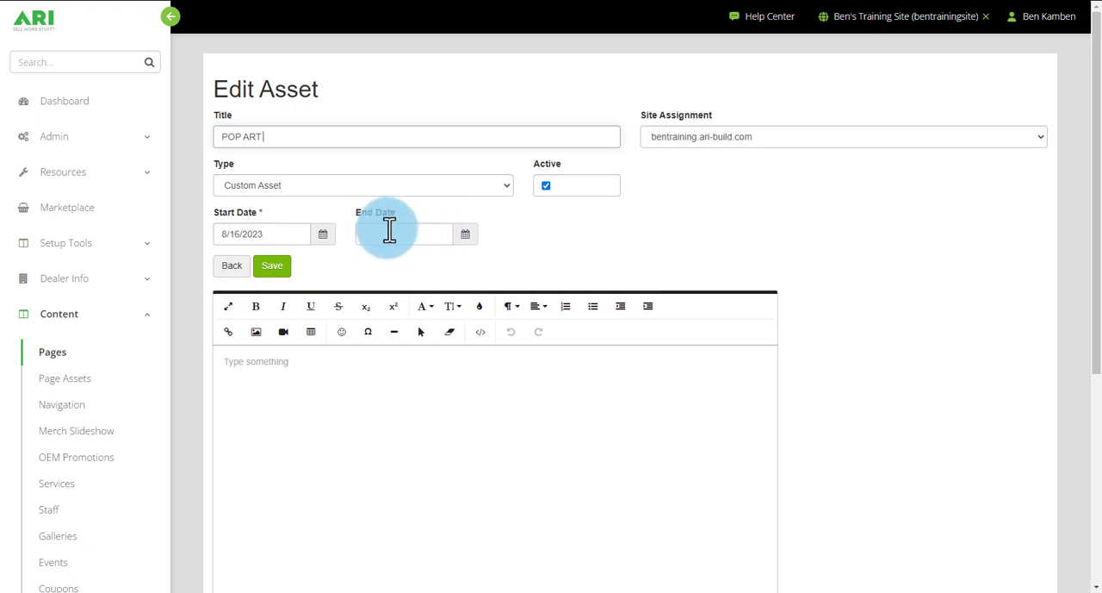
left_click(292, 366)
type("This is the POP ART Page")
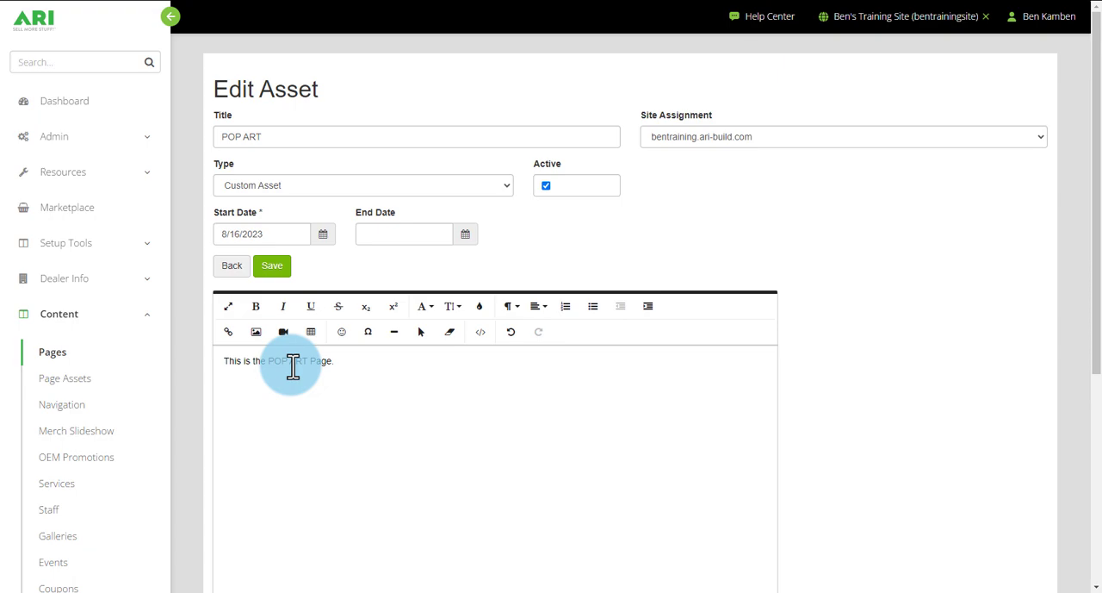
left_click(278, 267)
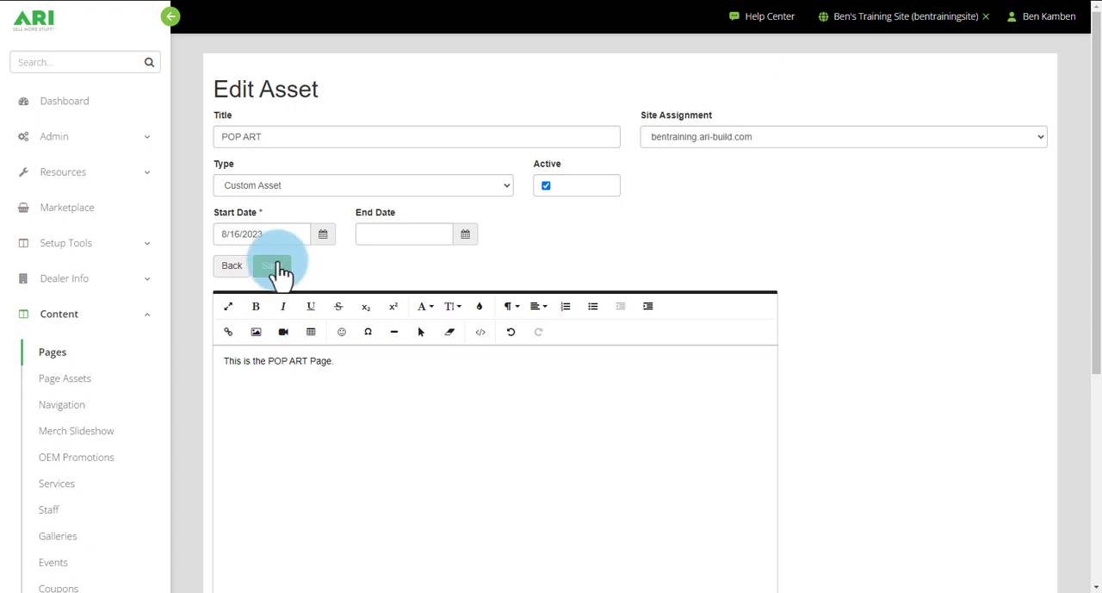
left_click(236, 272)
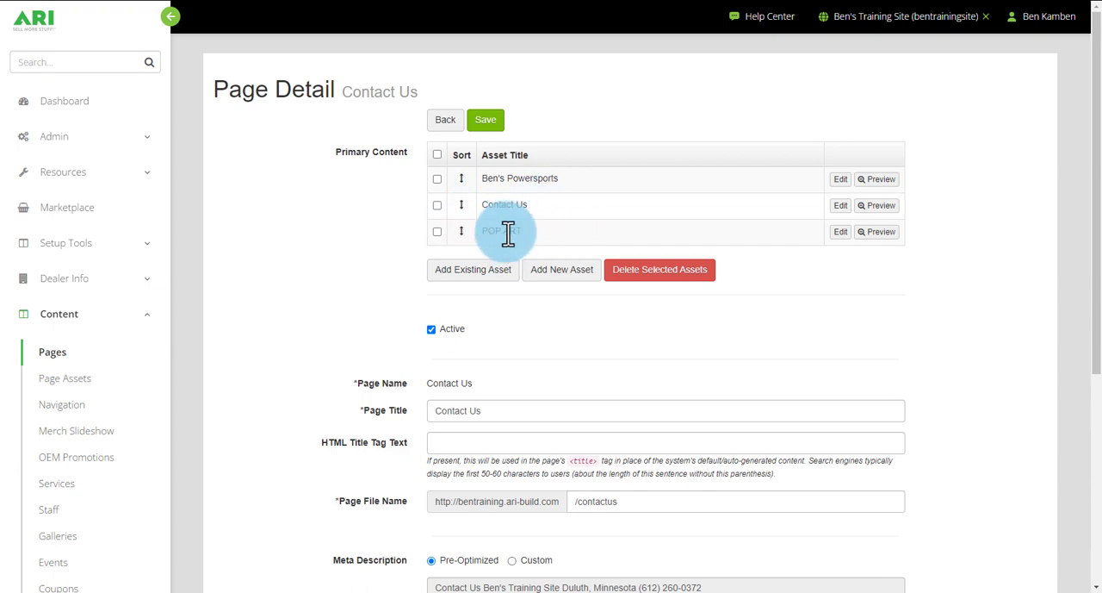
- Examine the page's Active setting, Page Title, HTML Title Tag Text and Page File Name
left_click(64, 384)
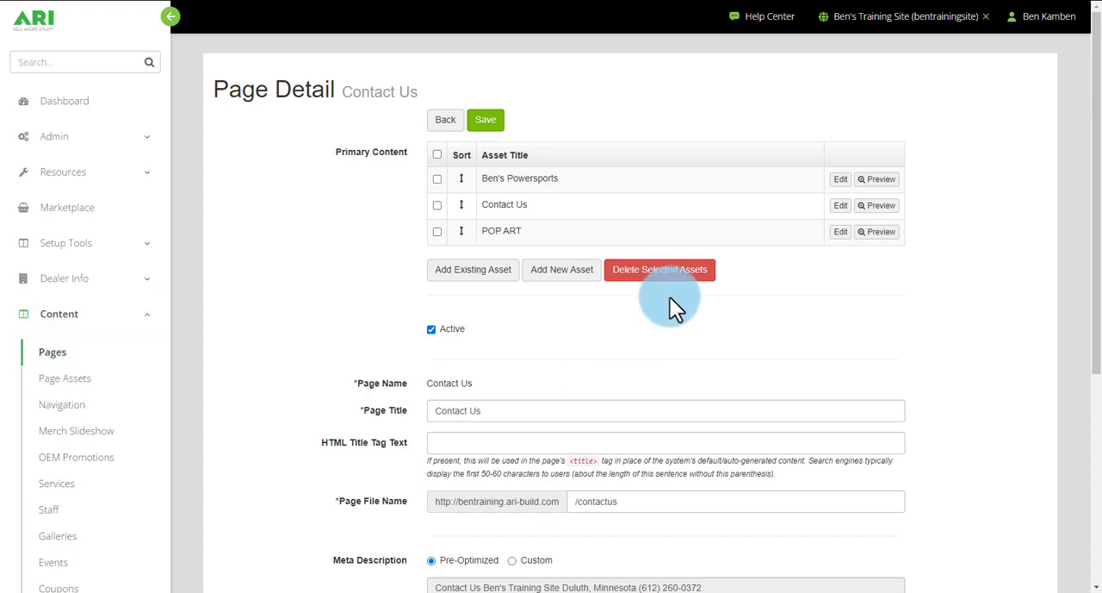
scroll(755, 206, "down", 2)
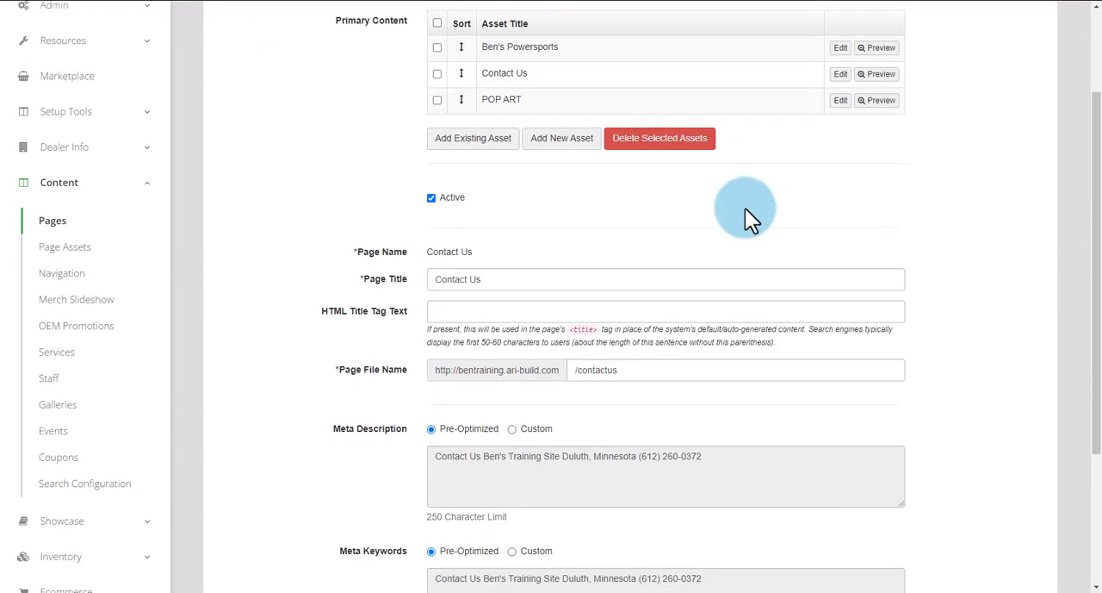
scroll(471, 234, "up", 1)
left_click(431, 262)
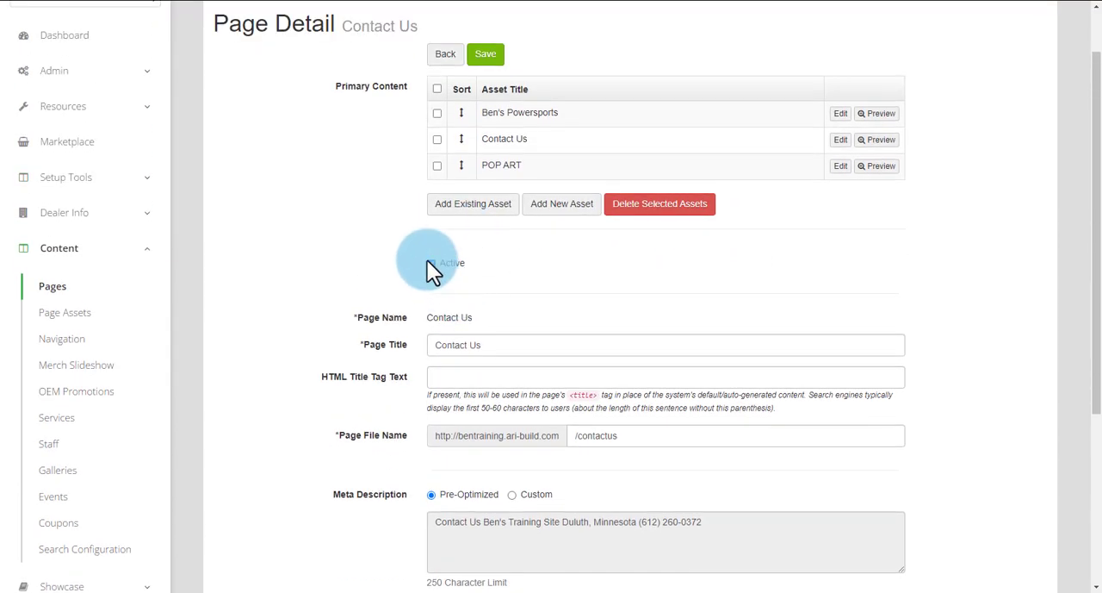
scroll(560, 293, "down", 2)
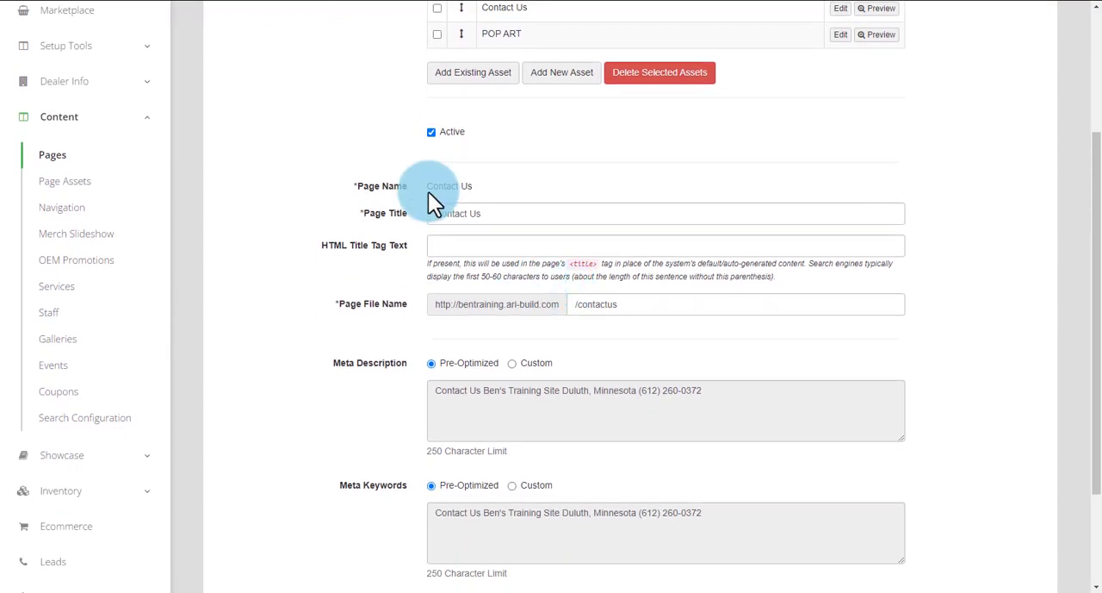
left_click(466, 215)
type("Contact Us")
left_click_drag(315, 244, 406, 249)
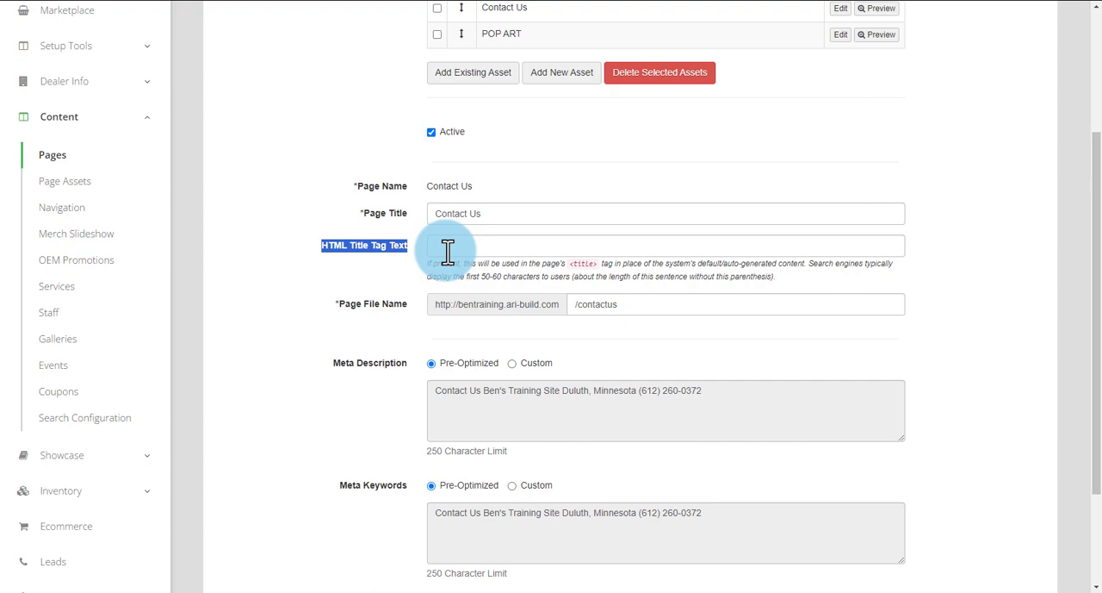
scroll(448, 253, "down", 2)
left_click_drag(413, 173, 334, 175)
scroll(717, 250, "up", 1)
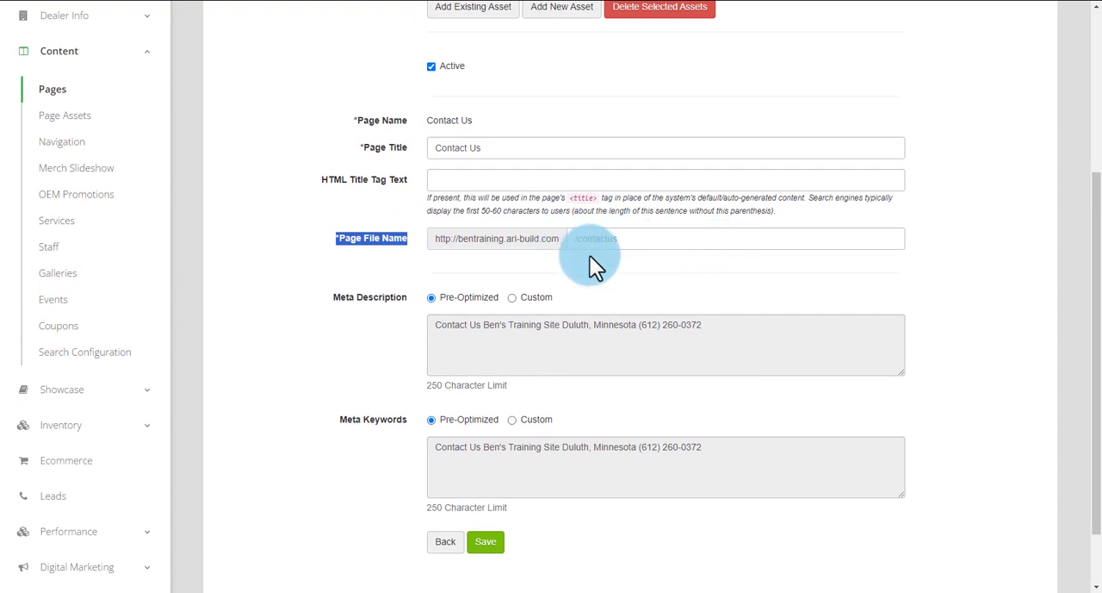
- Examine the Meta Description and Meta Keywords settings, trying the Custom description option and restoring Pre-Optimized
scroll(603, 242, "down", 1)
left_click_drag(405, 231, 329, 235)
left_click_drag(406, 353, 330, 349)
scroll(308, 305, "up", 3)
scroll(308, 305, "down", 3)
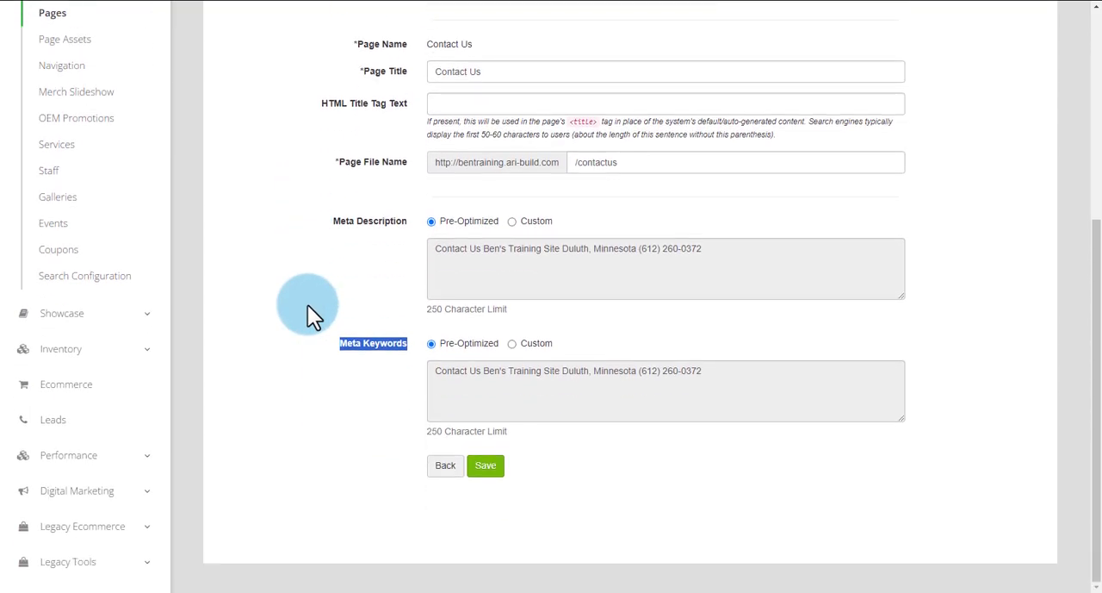
left_click_drag(407, 220, 330, 218)
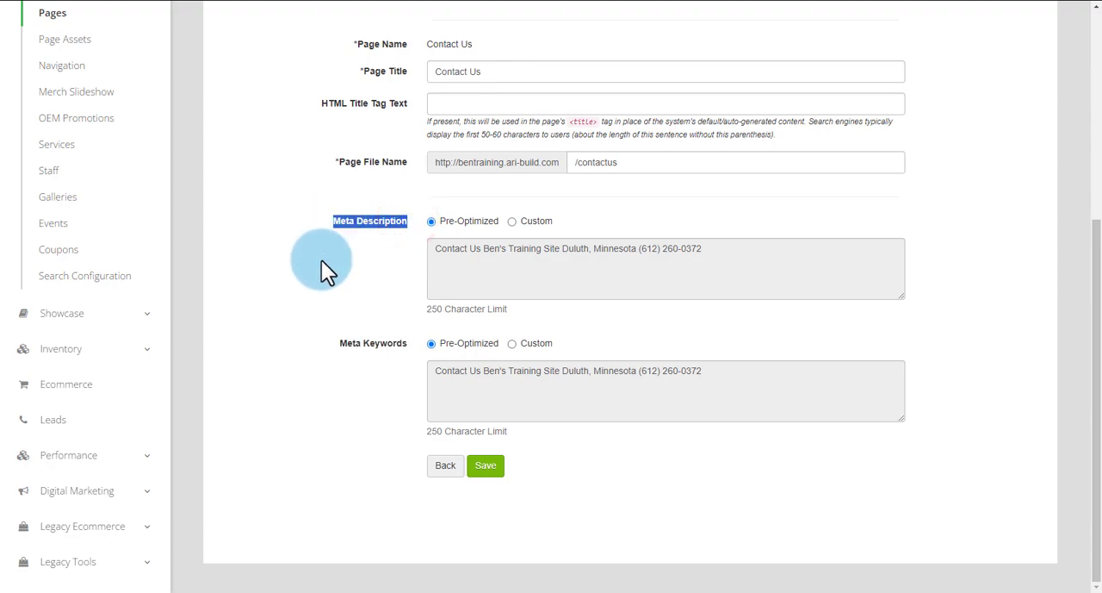
left_click_drag(321, 260, 440, 252)
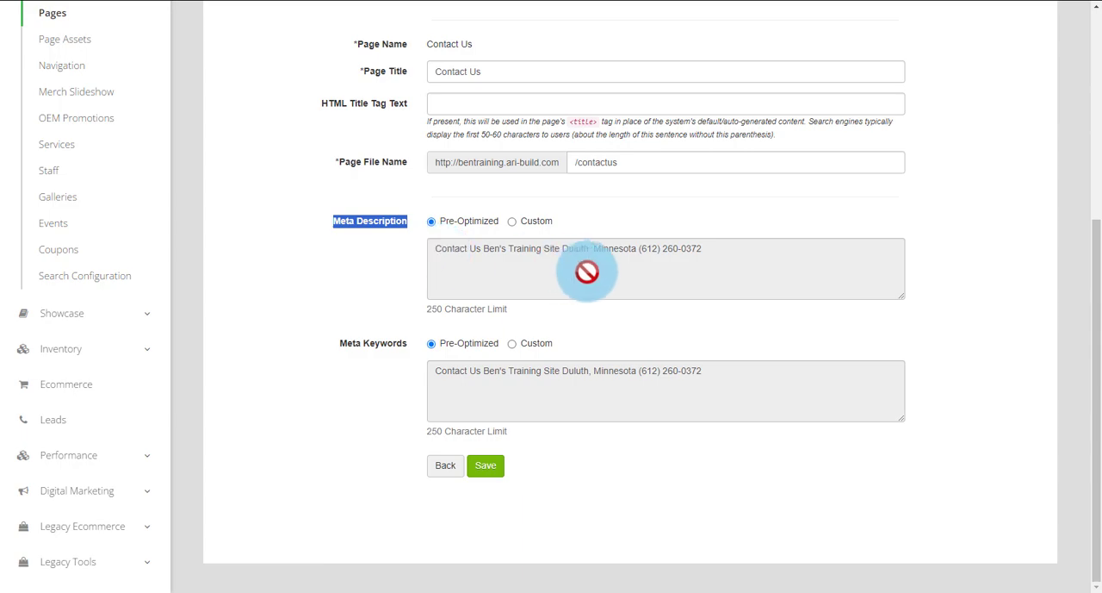
left_click(512, 223)
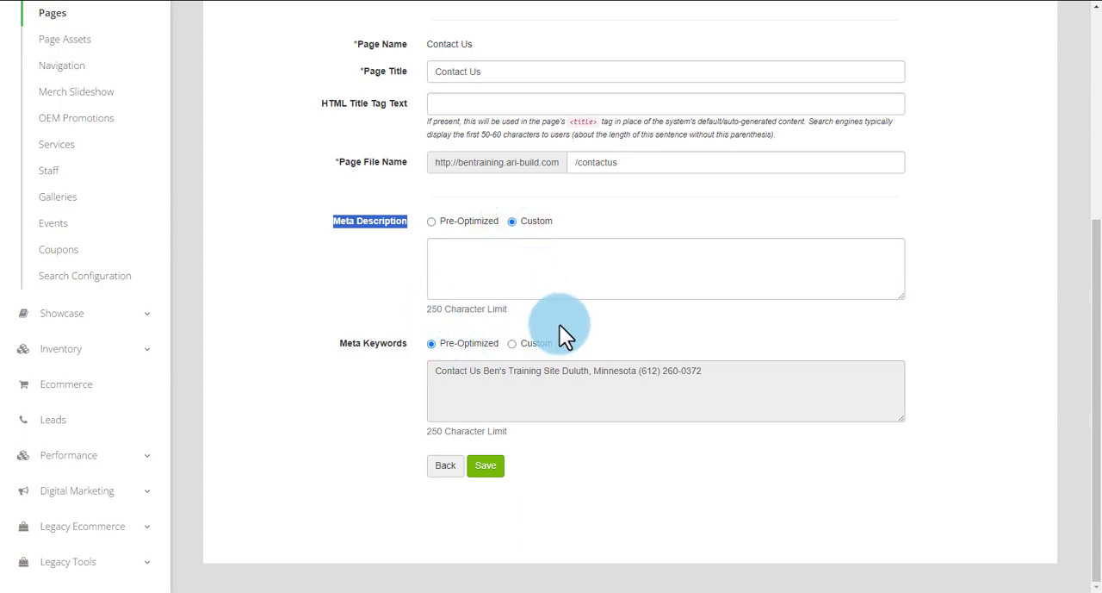
left_click(431, 222)
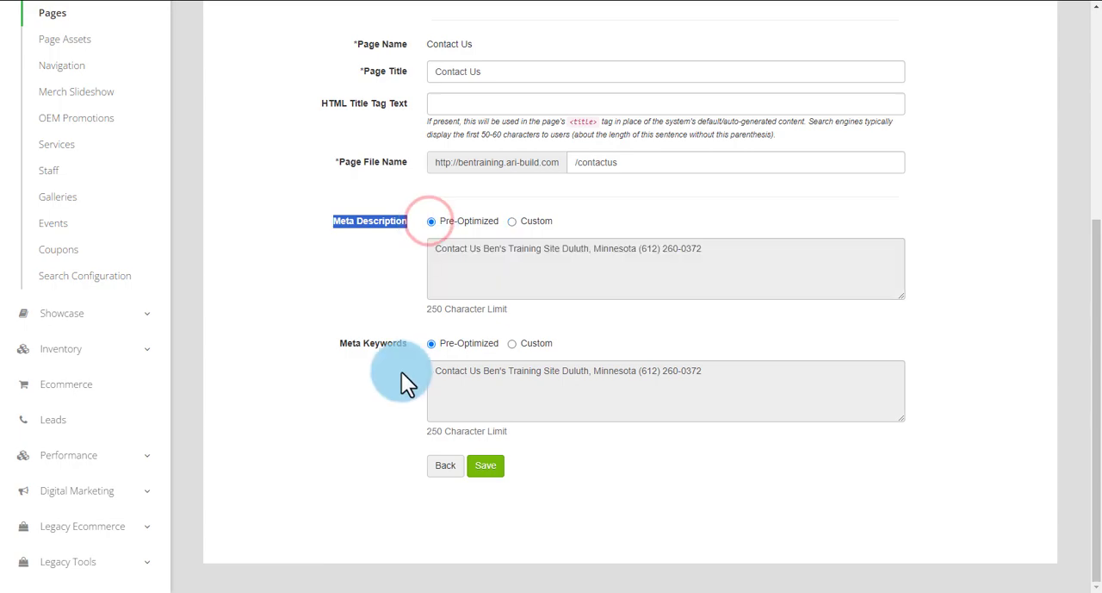
left_click_drag(410, 344, 336, 344)
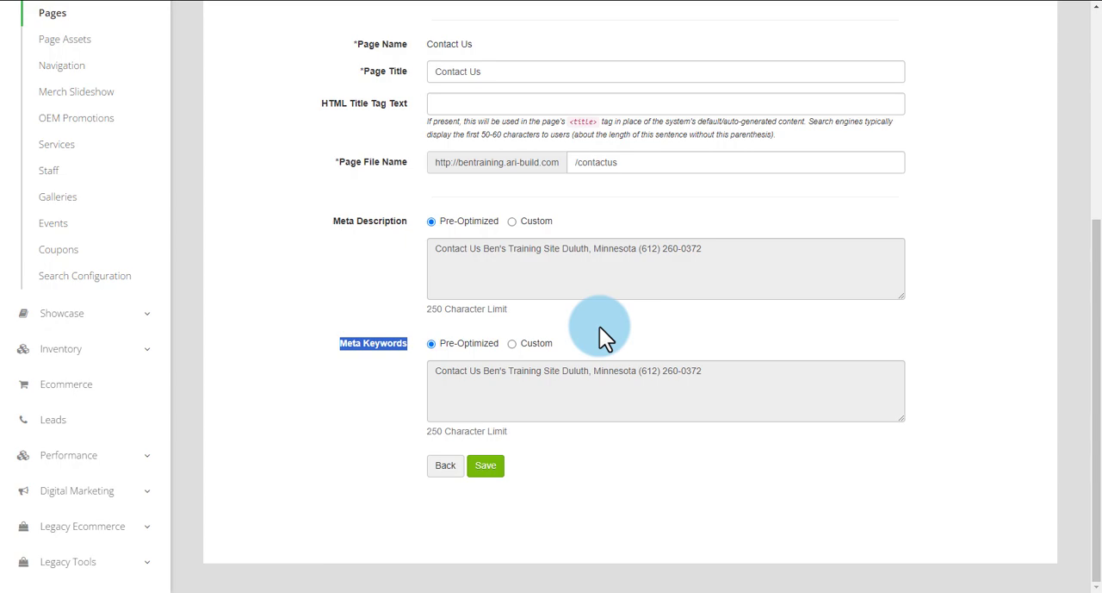
- Save the Contact Us page details and publish the website changes
scroll(560, 358, "up", 4)
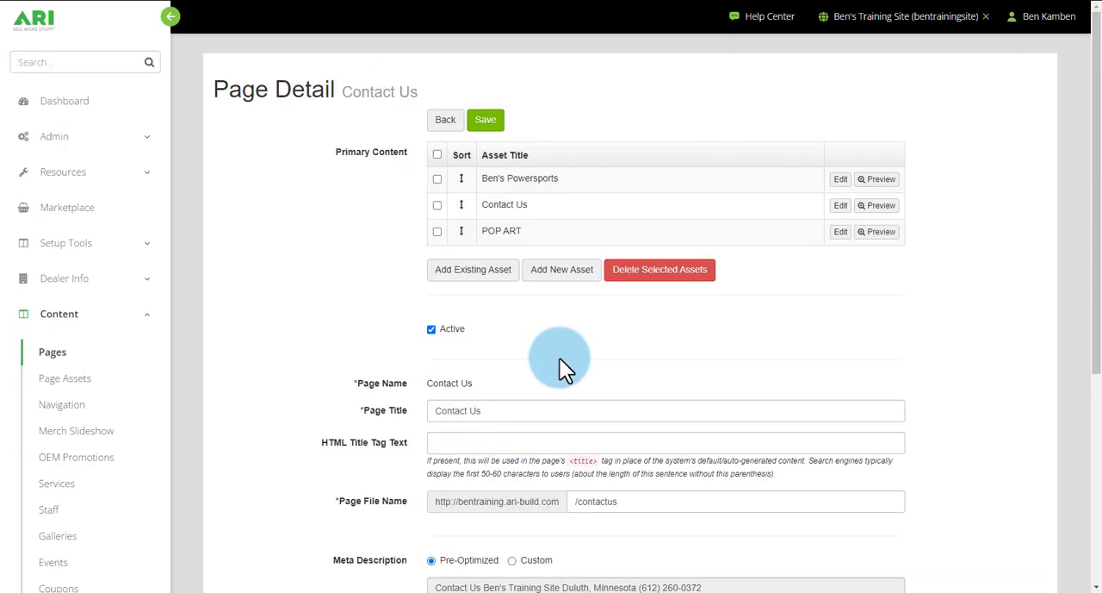
left_click(484, 121)
left_click(895, 19)
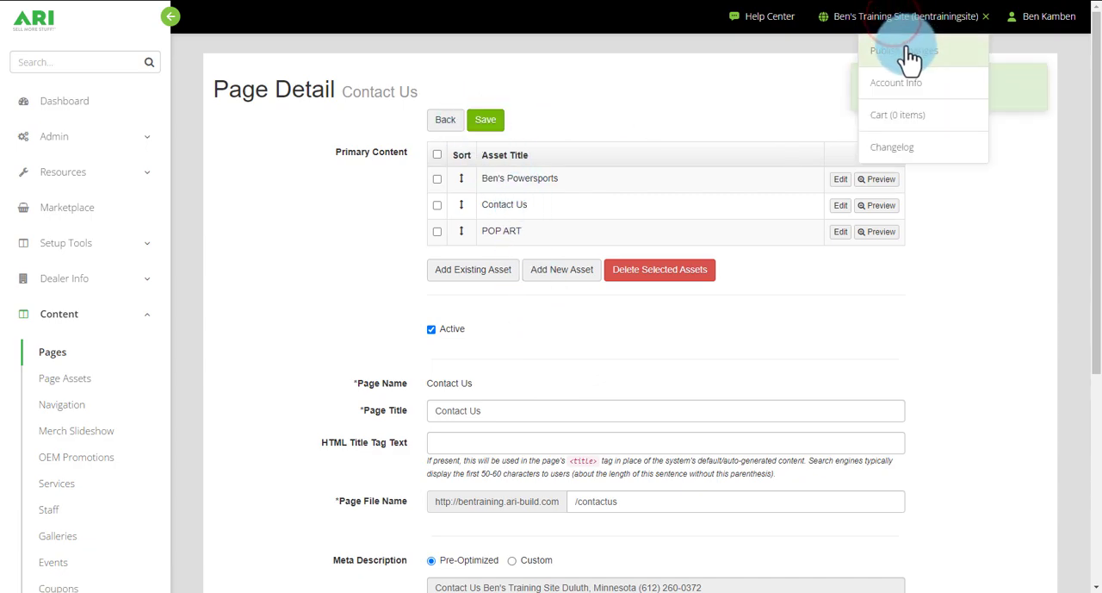
left_click(909, 50)
- Copy the site's base address, open the live website in a new browser tab and view its About Us page
left_click_drag(559, 501, 434, 503)
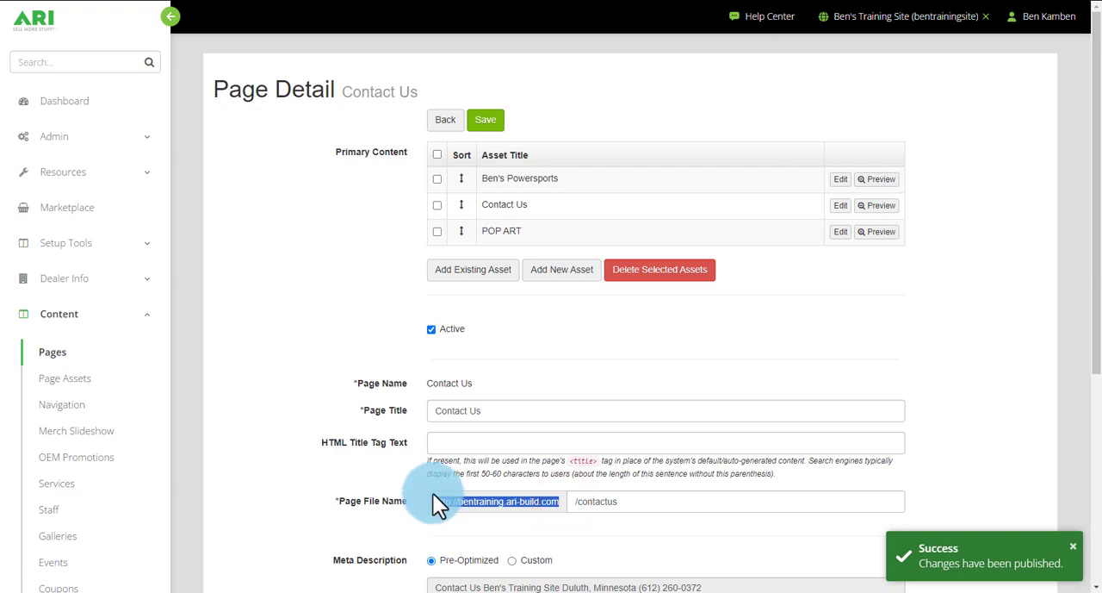
left_click(435, 123)
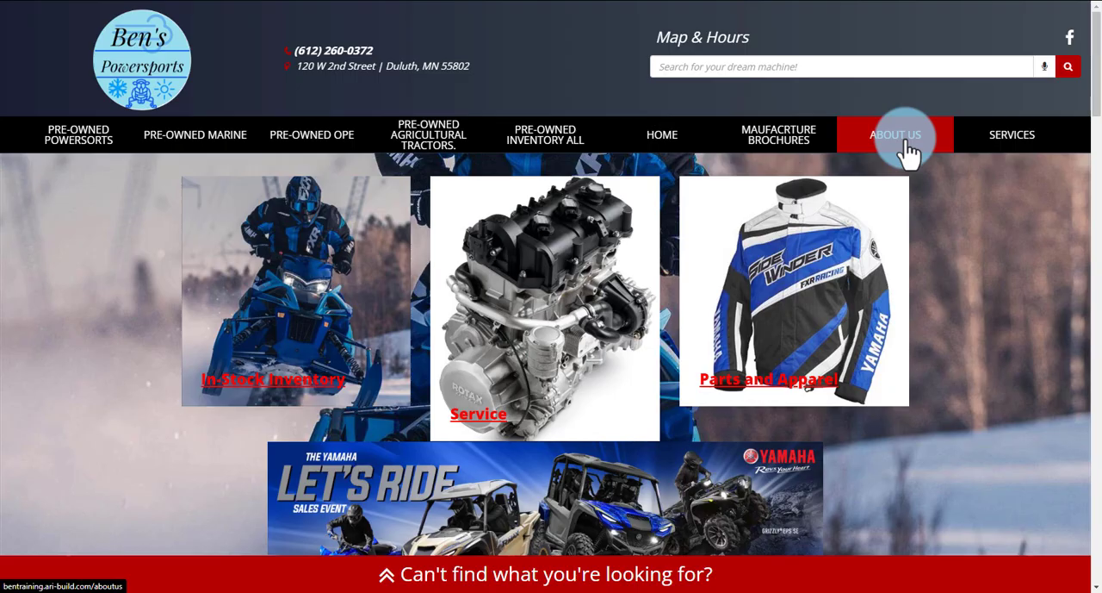
left_click(906, 147)
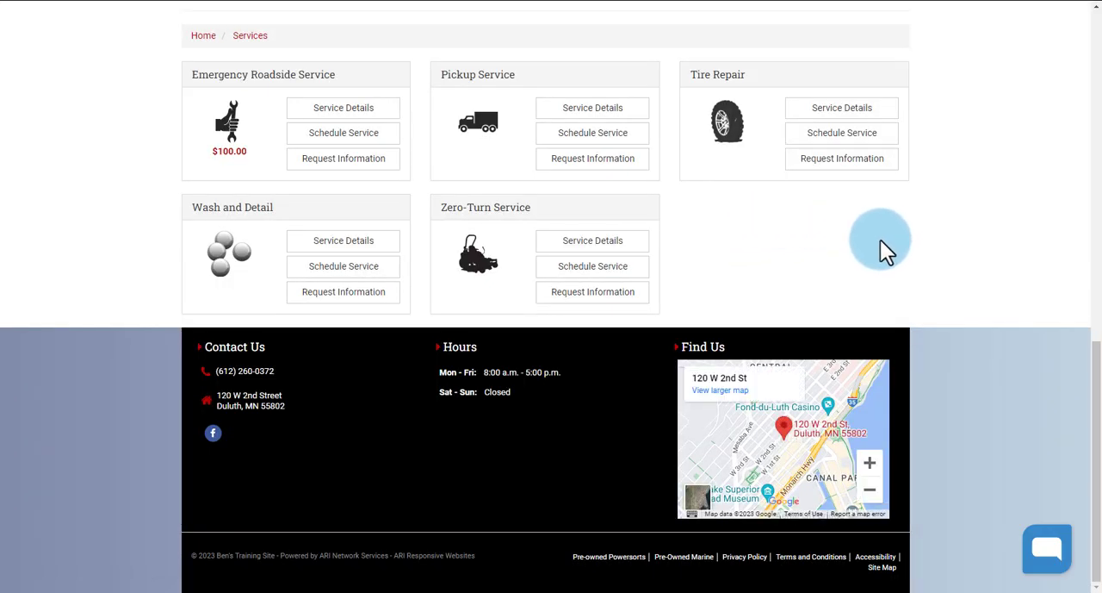
scroll(880, 239, "up", 10)
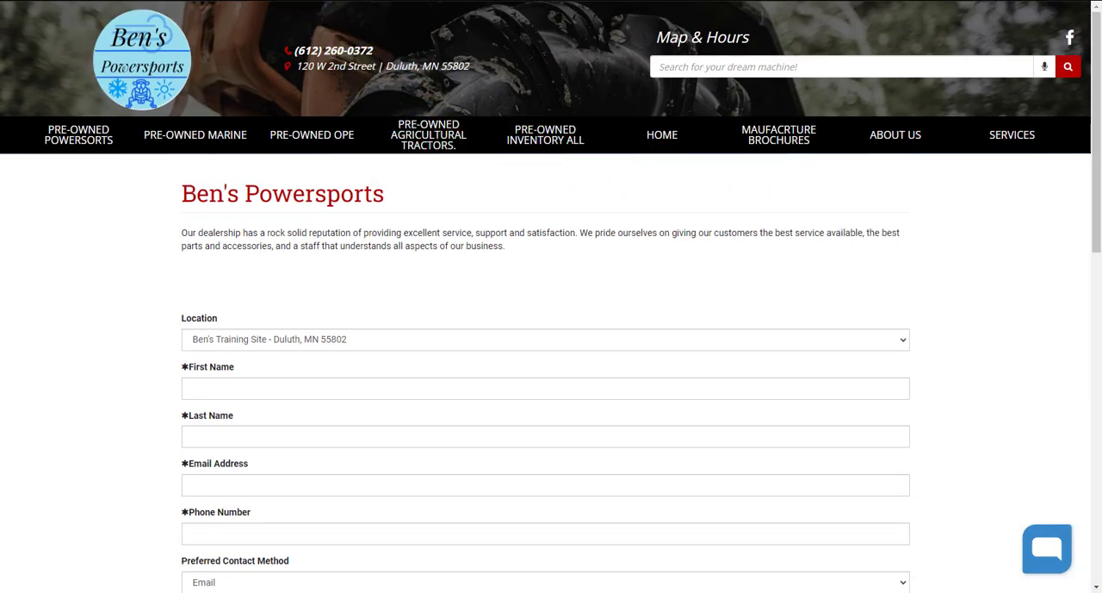
- Check the live page at bentraining.ari-build.com/contactus and return to the admin site's Dashboard
key("ctrl+l")
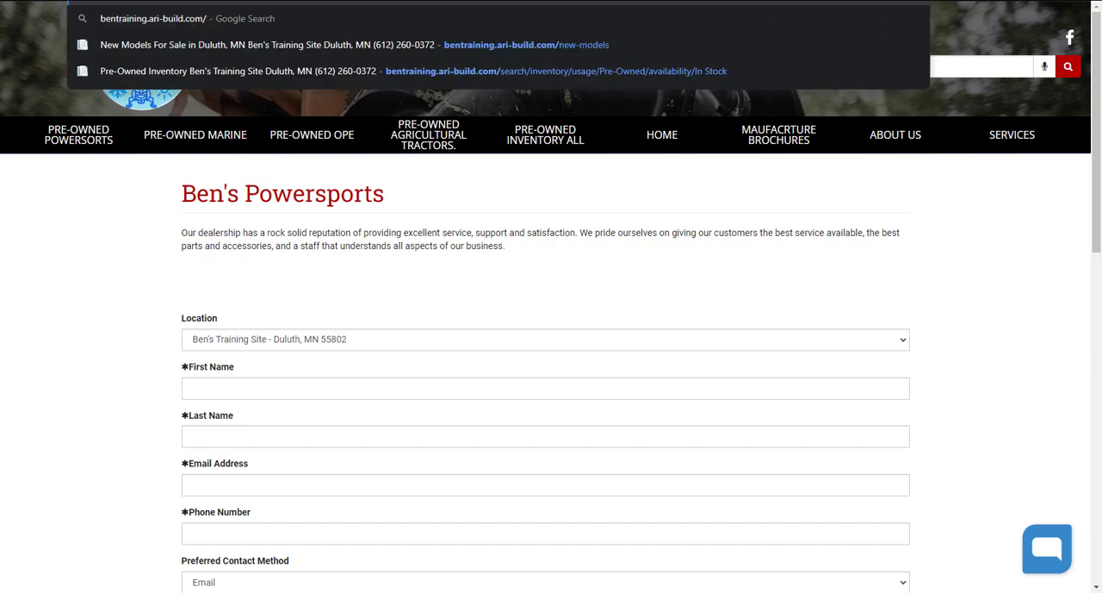
type("contactus")
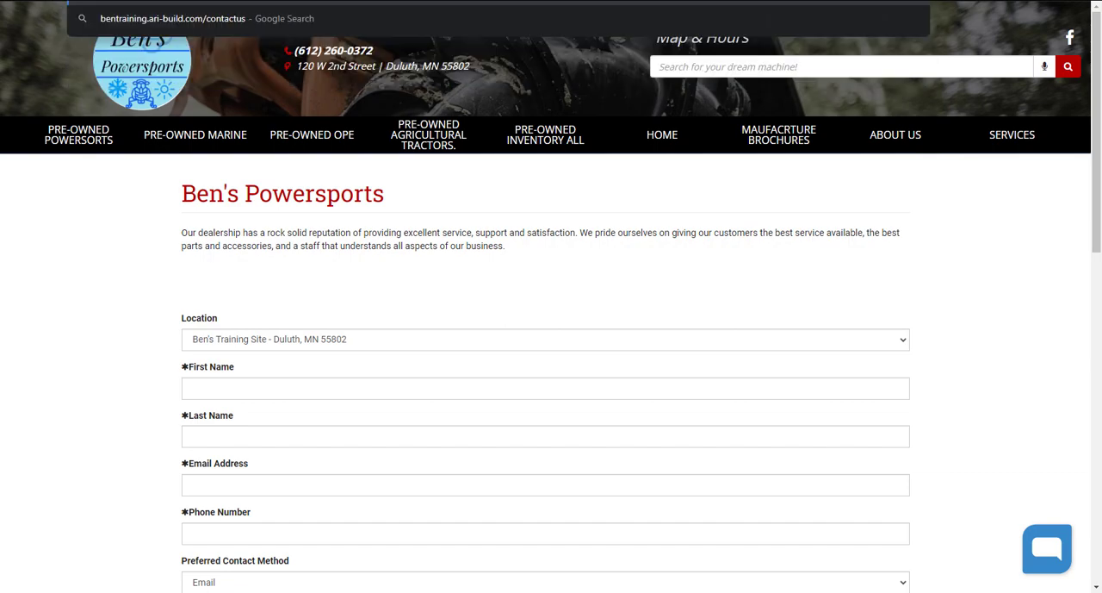
key("Return")
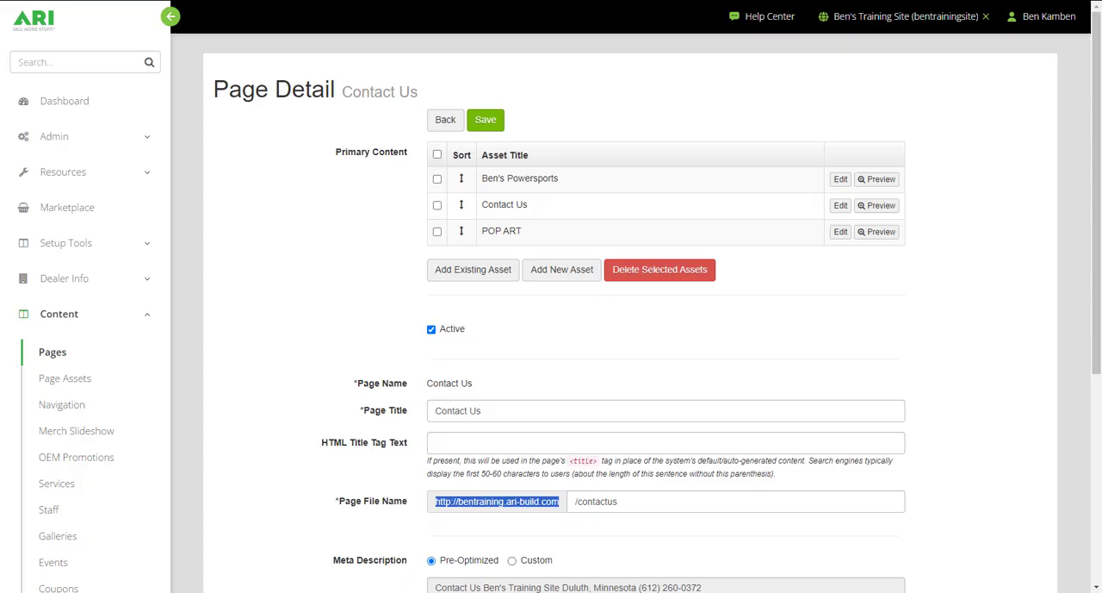
left_click(69, 103)
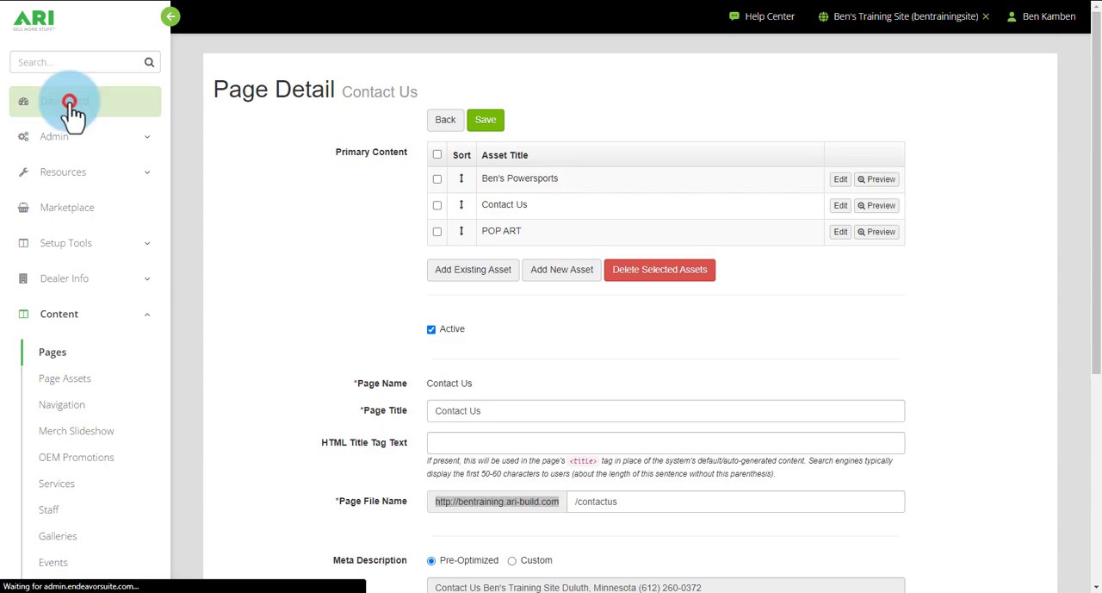